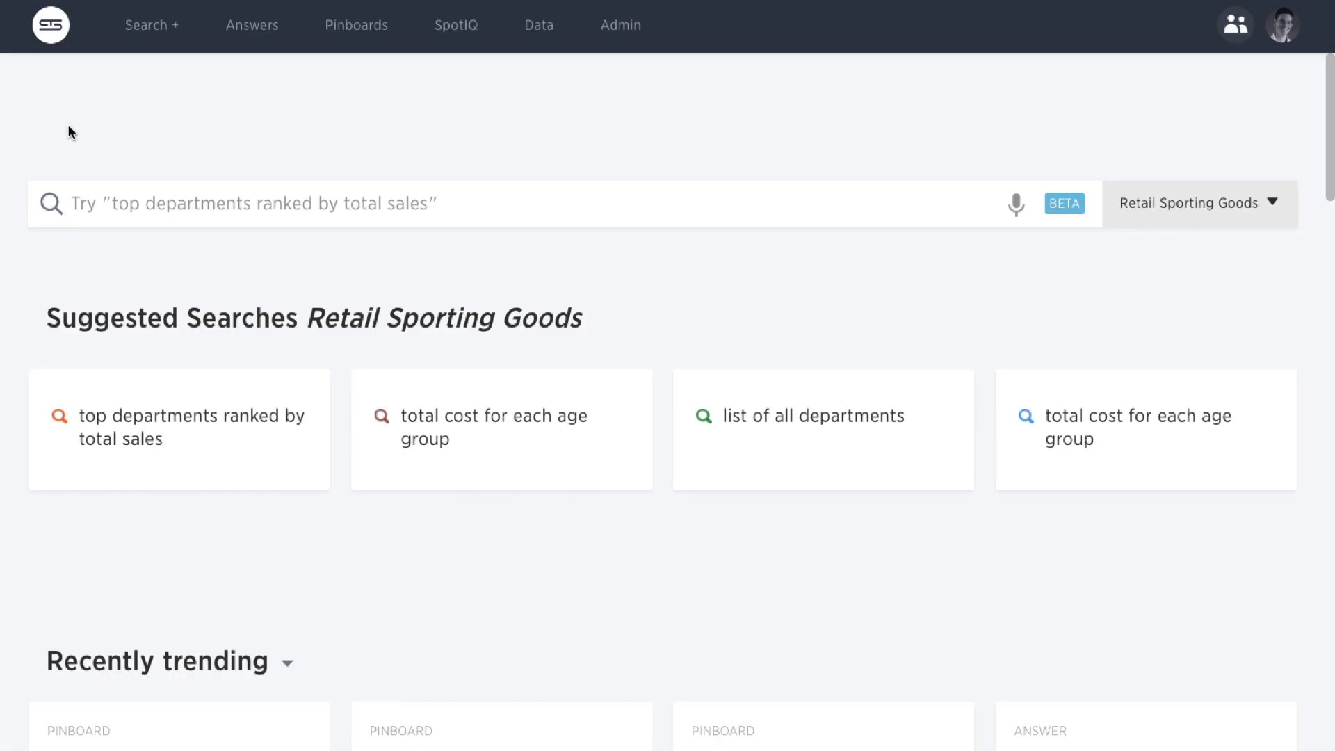
- Start a new search from the top navigation bar
click(147, 29)
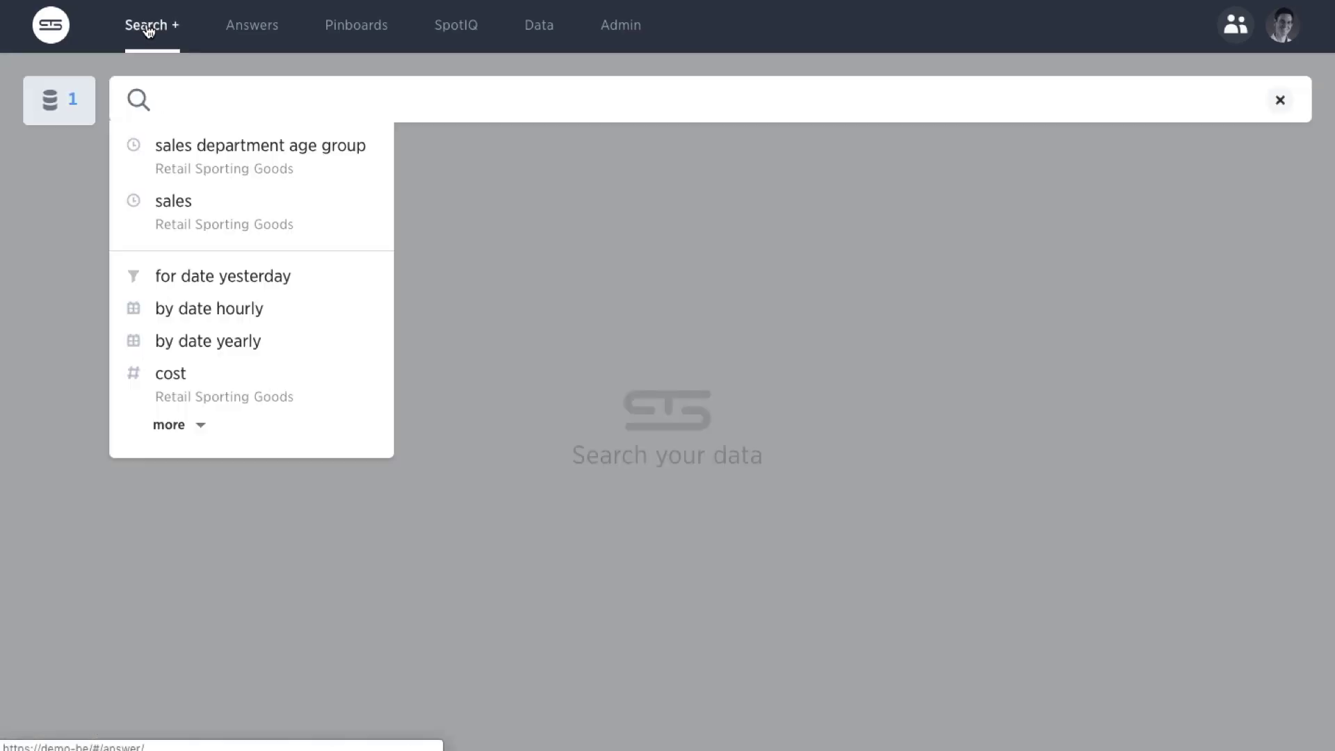
- Search sales by department and age group, charted as Total Sales by Department and Age Group
click(168, 214)
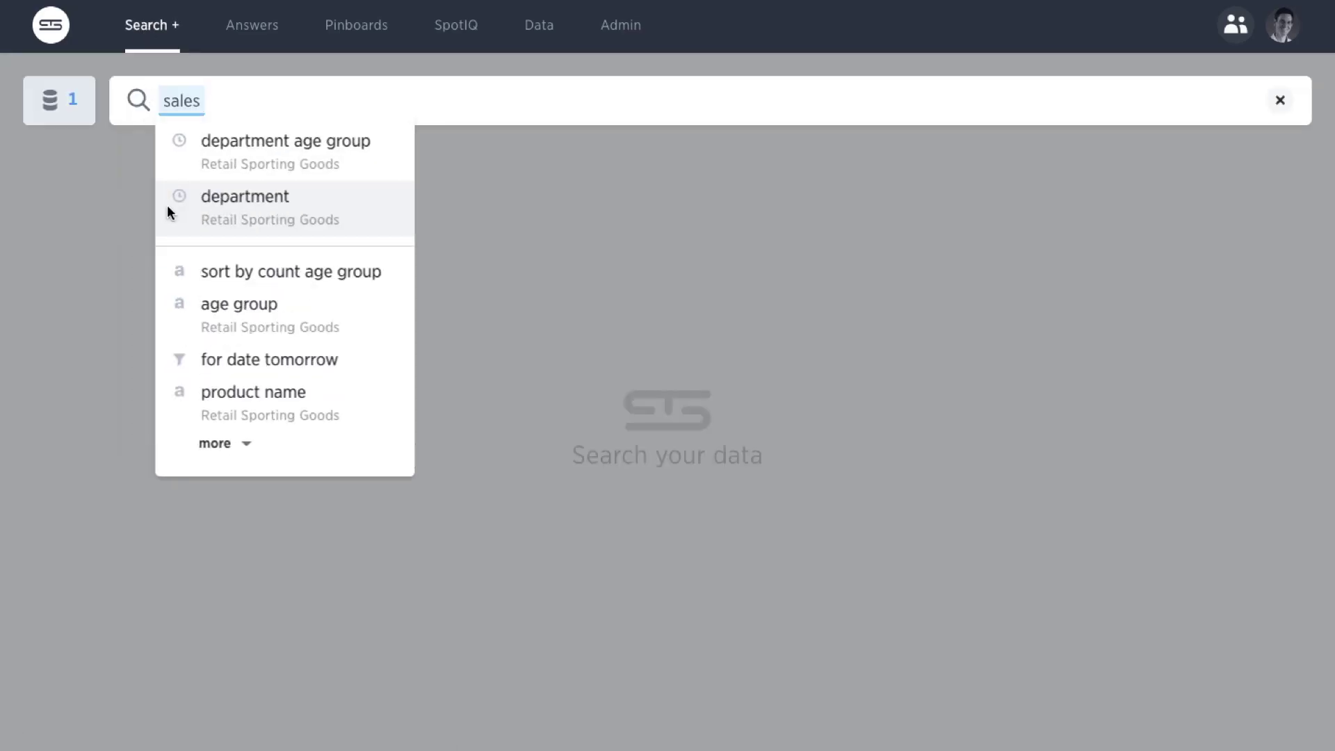
click(223, 203)
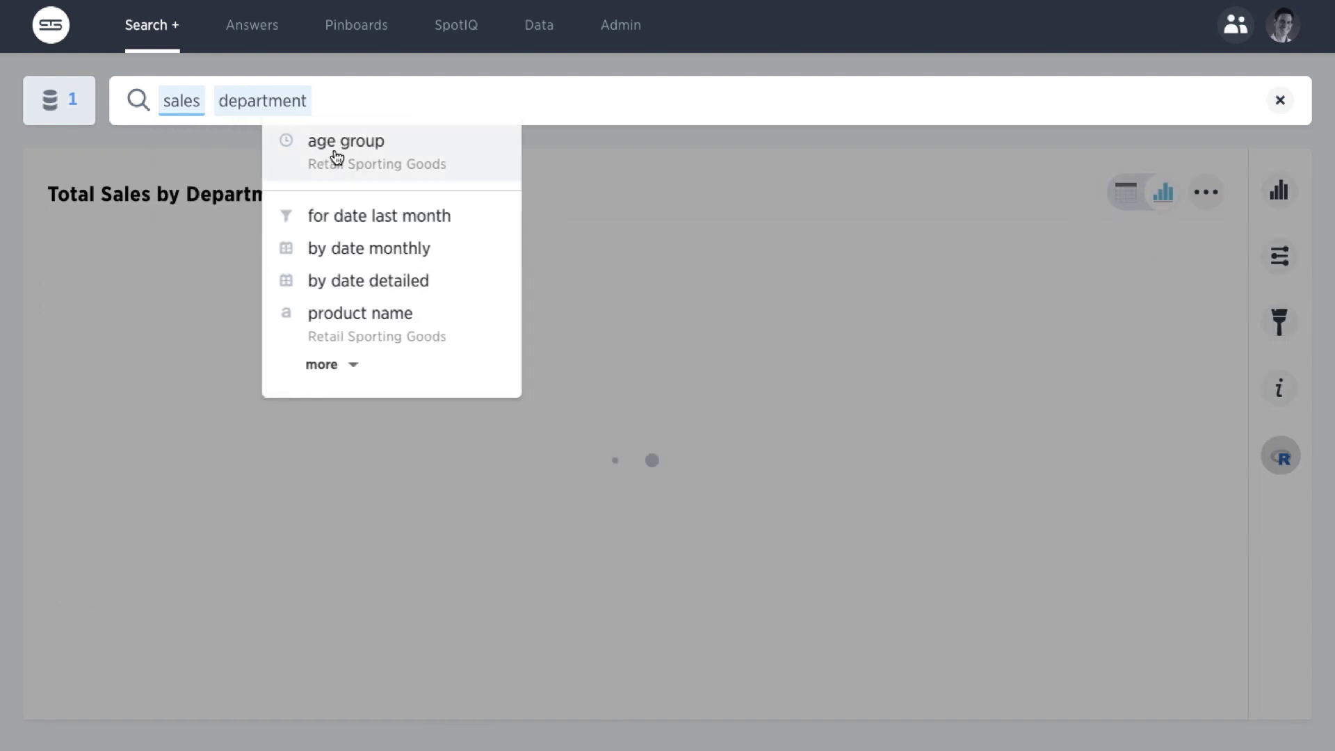
click(337, 154)
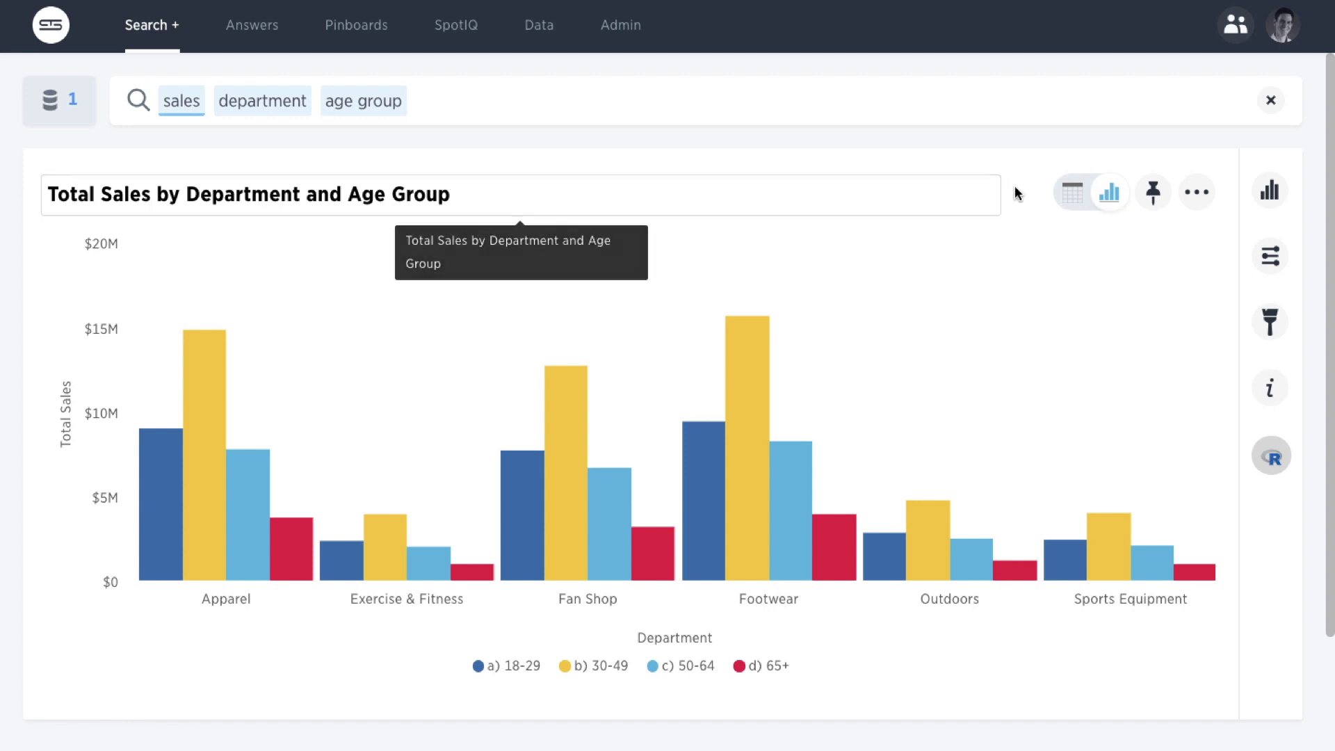
click(1197, 192)
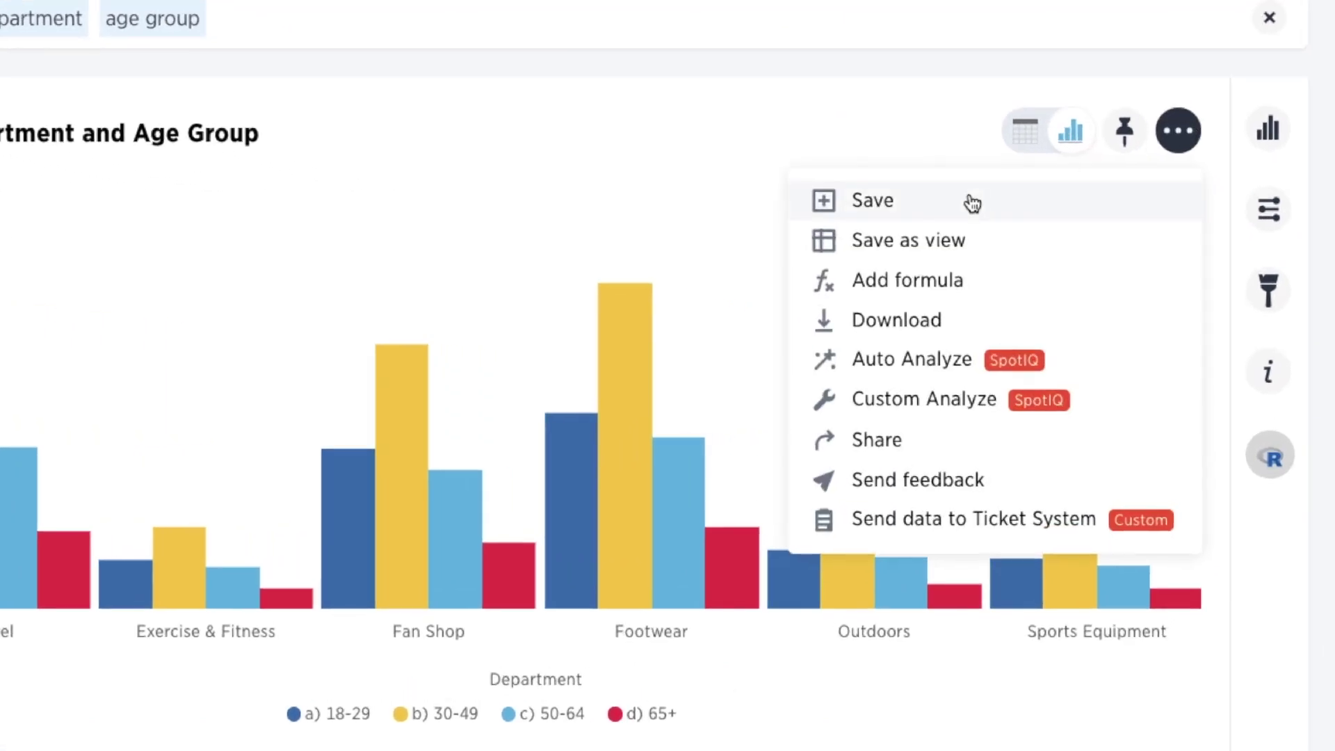
- Save the answer as the view 'Total Sales by Department and Age Group' with its default name
click(941, 242)
click(790, 587)
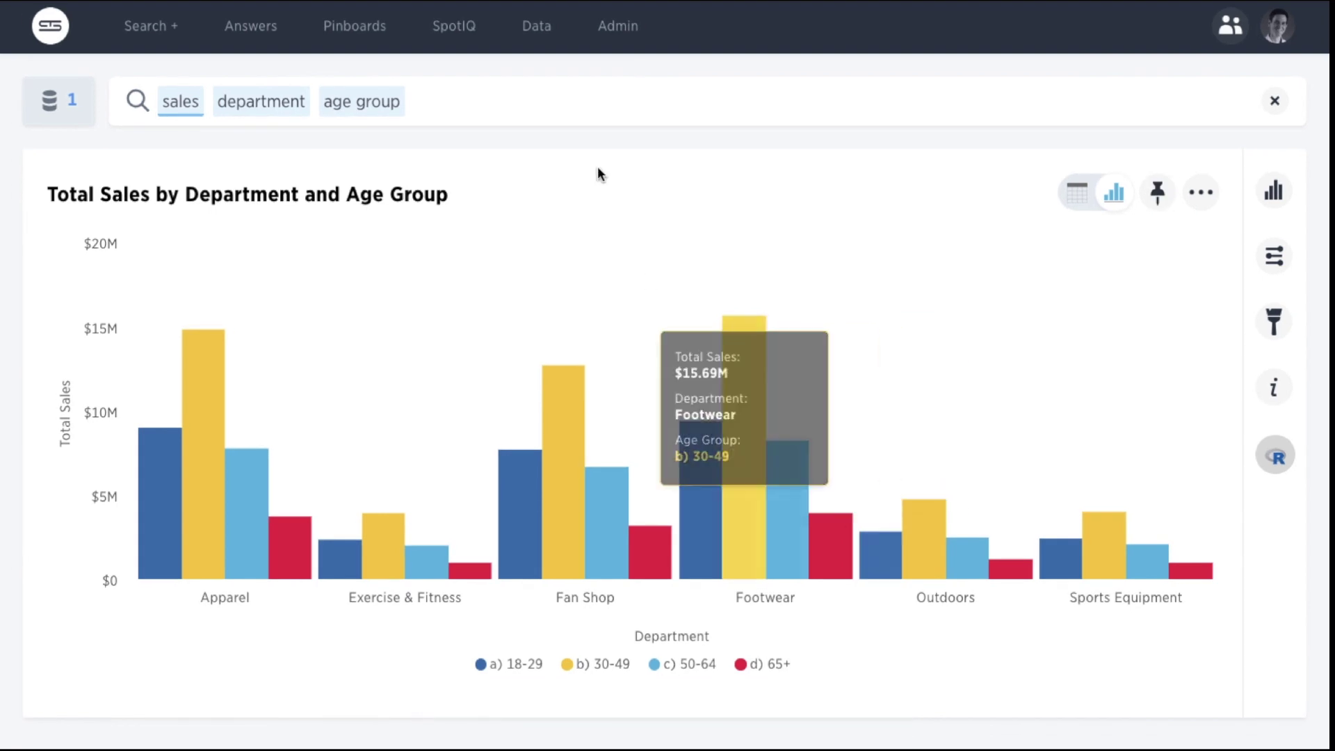
- Go to Data and show the view's schema with its materialization settings
click(537, 31)
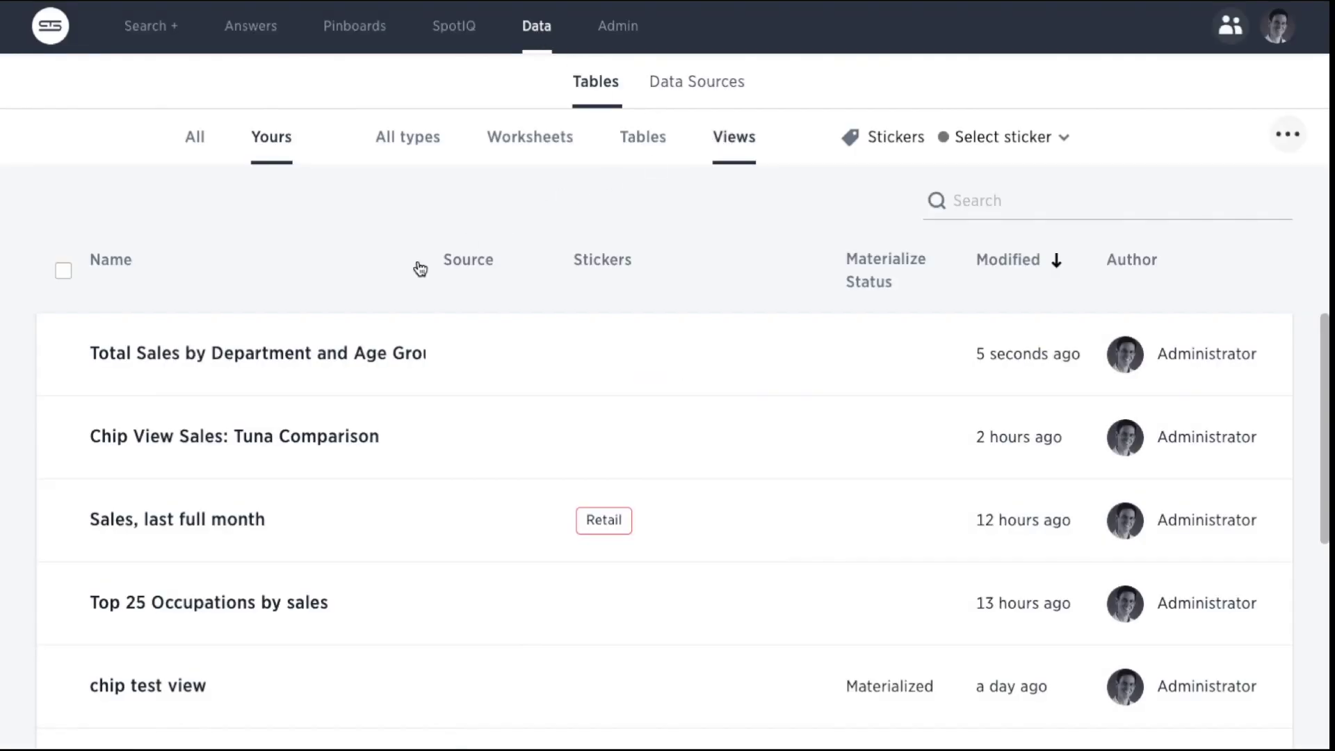
click(288, 361)
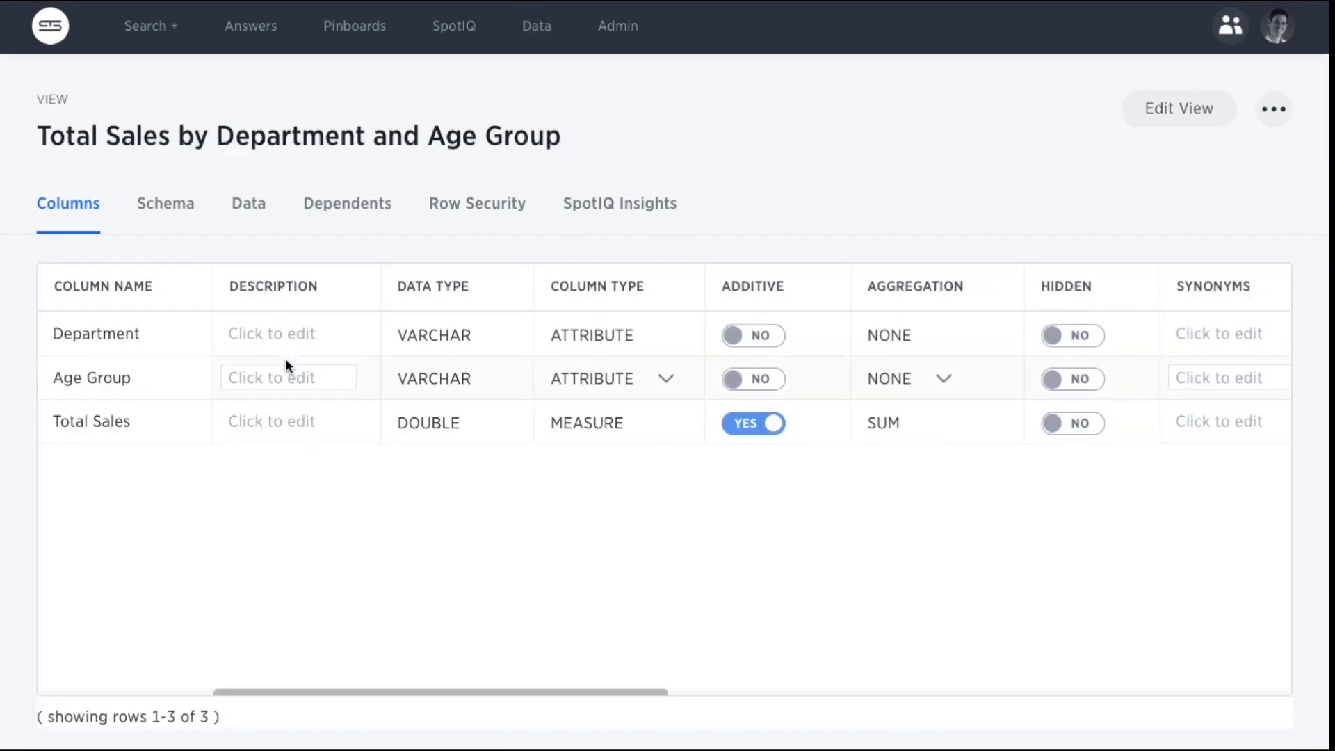
click(160, 215)
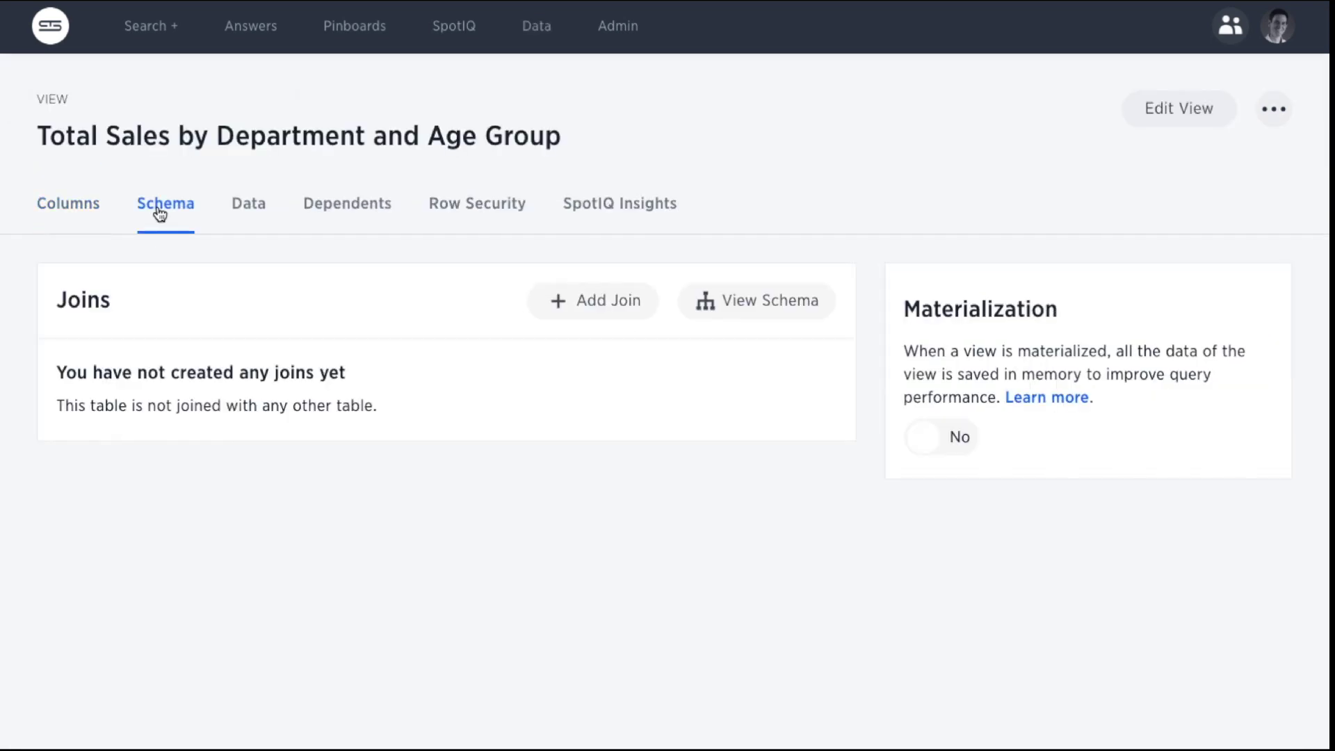
- Turn Materialization to Yes and confirm, bringing up the data-refresh scheduling prompt
click(925, 447)
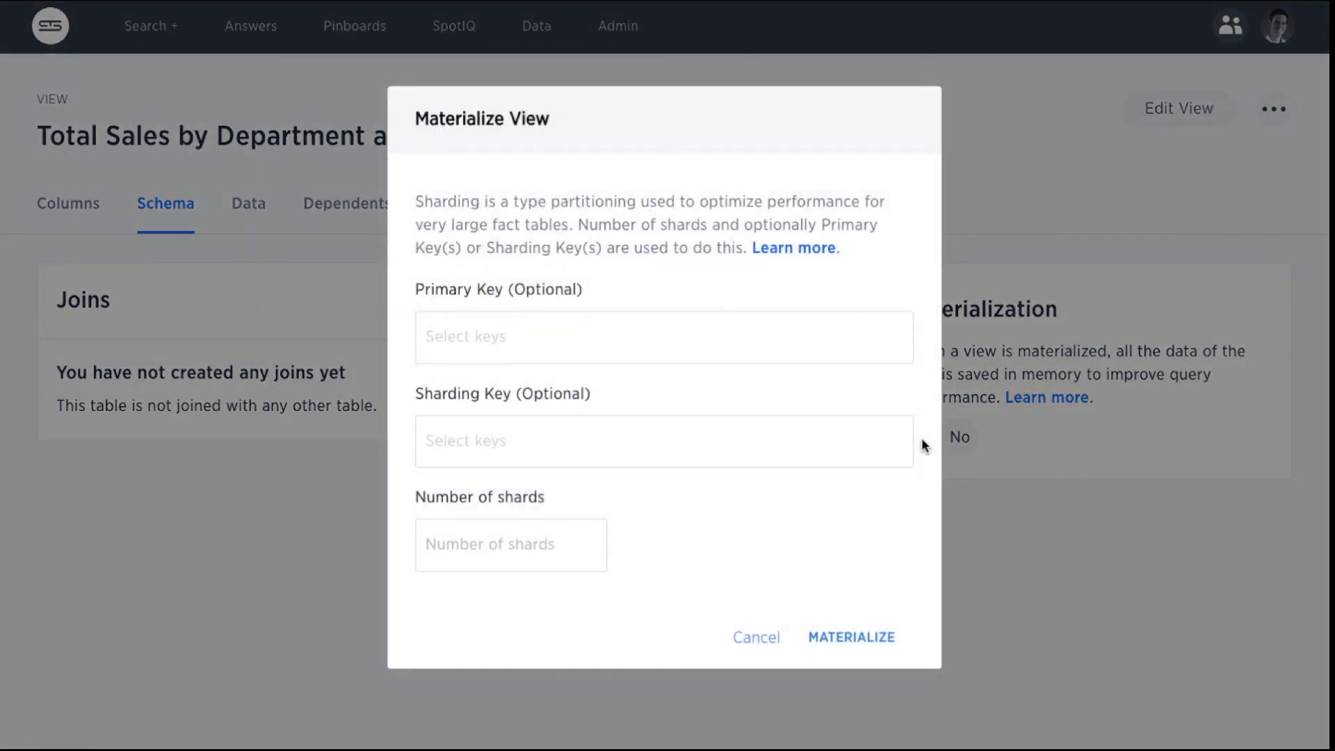
click(848, 635)
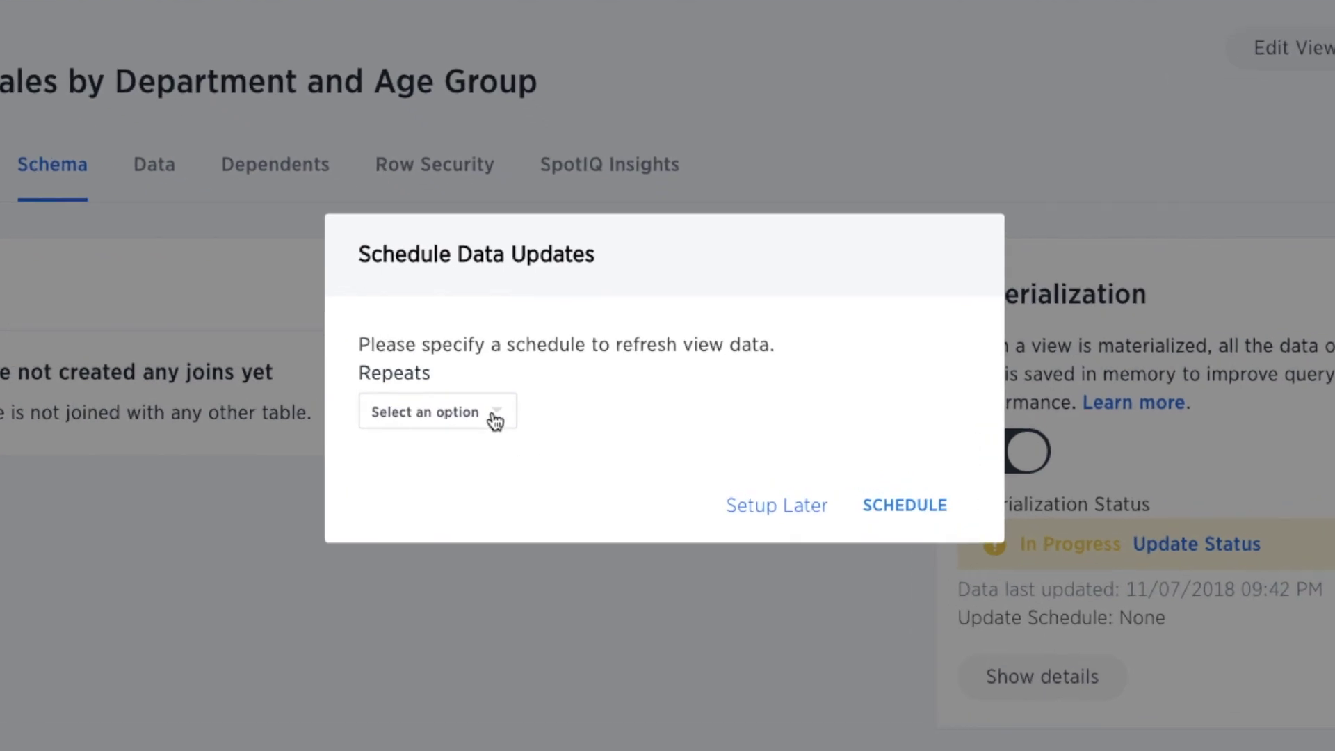
click(495, 420)
- Look at a Daily refresh schedule's hours and minutes, then choose Setup Later
click(486, 467)
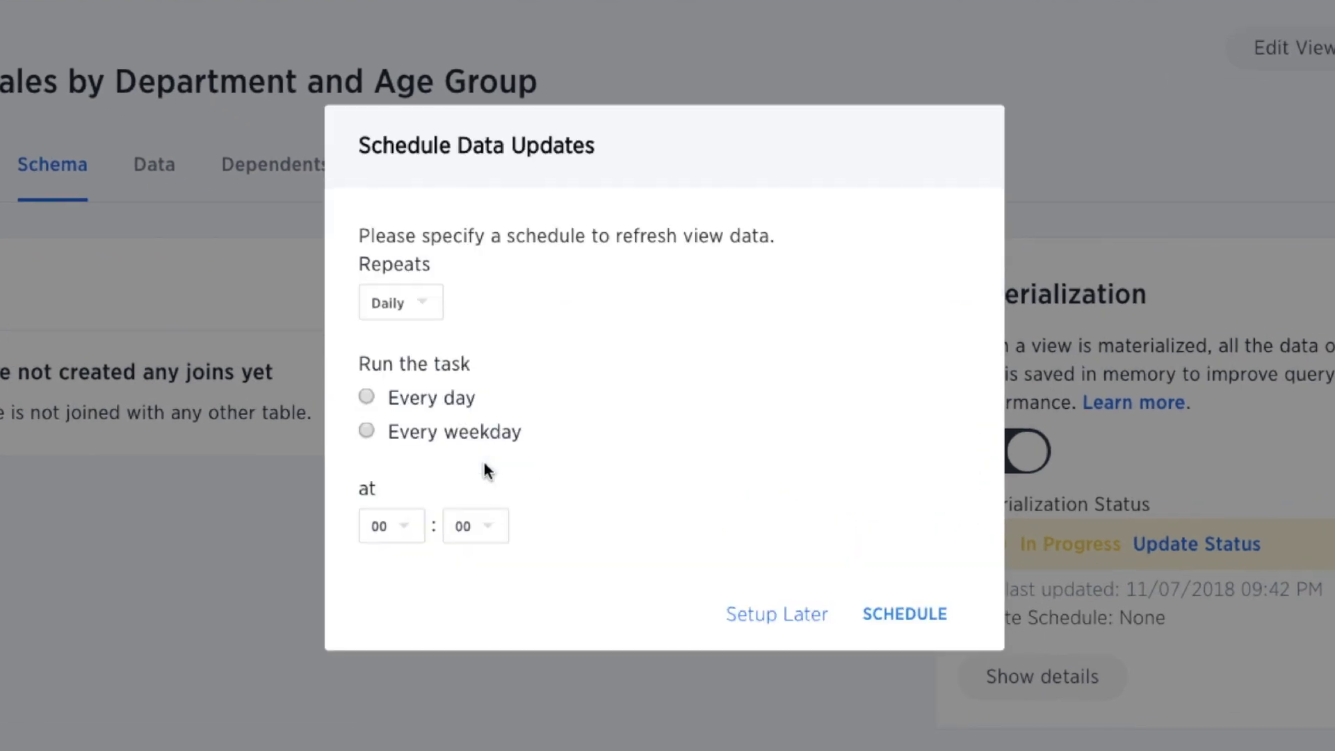
click(411, 539)
click(492, 536)
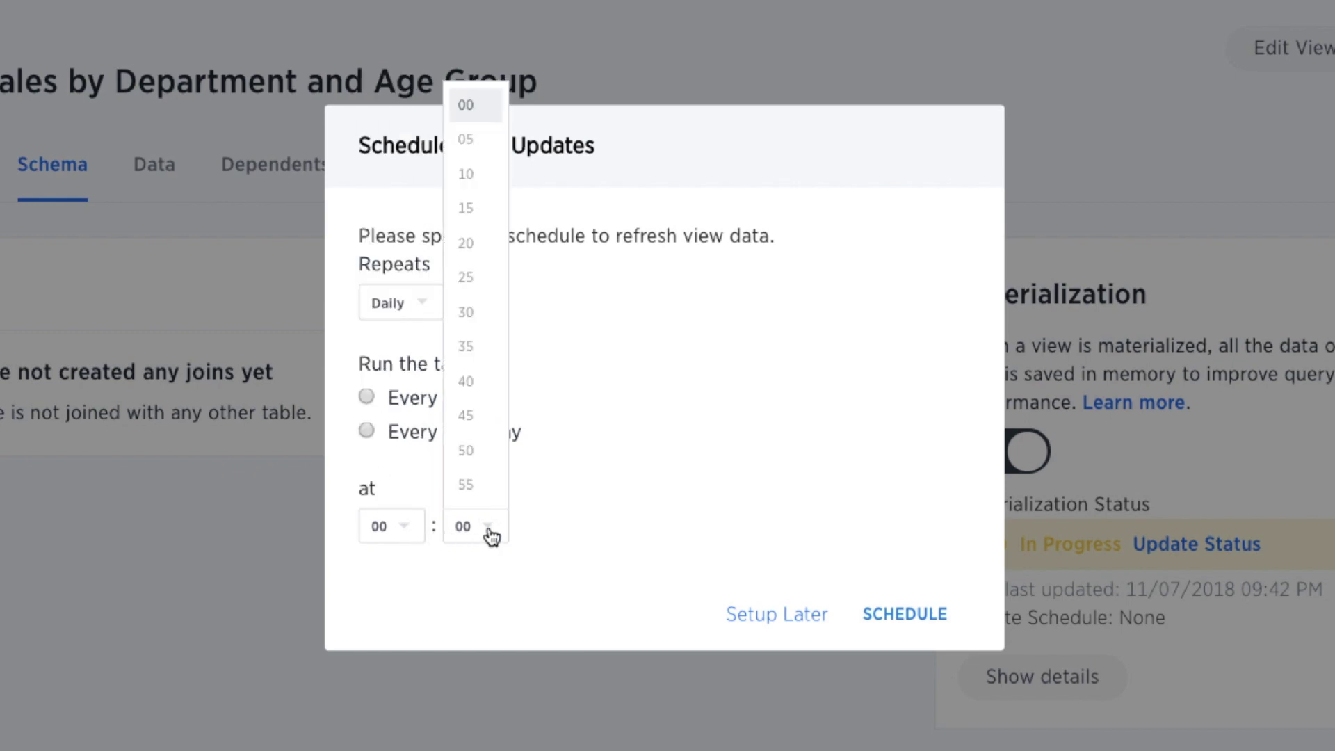
click(766, 615)
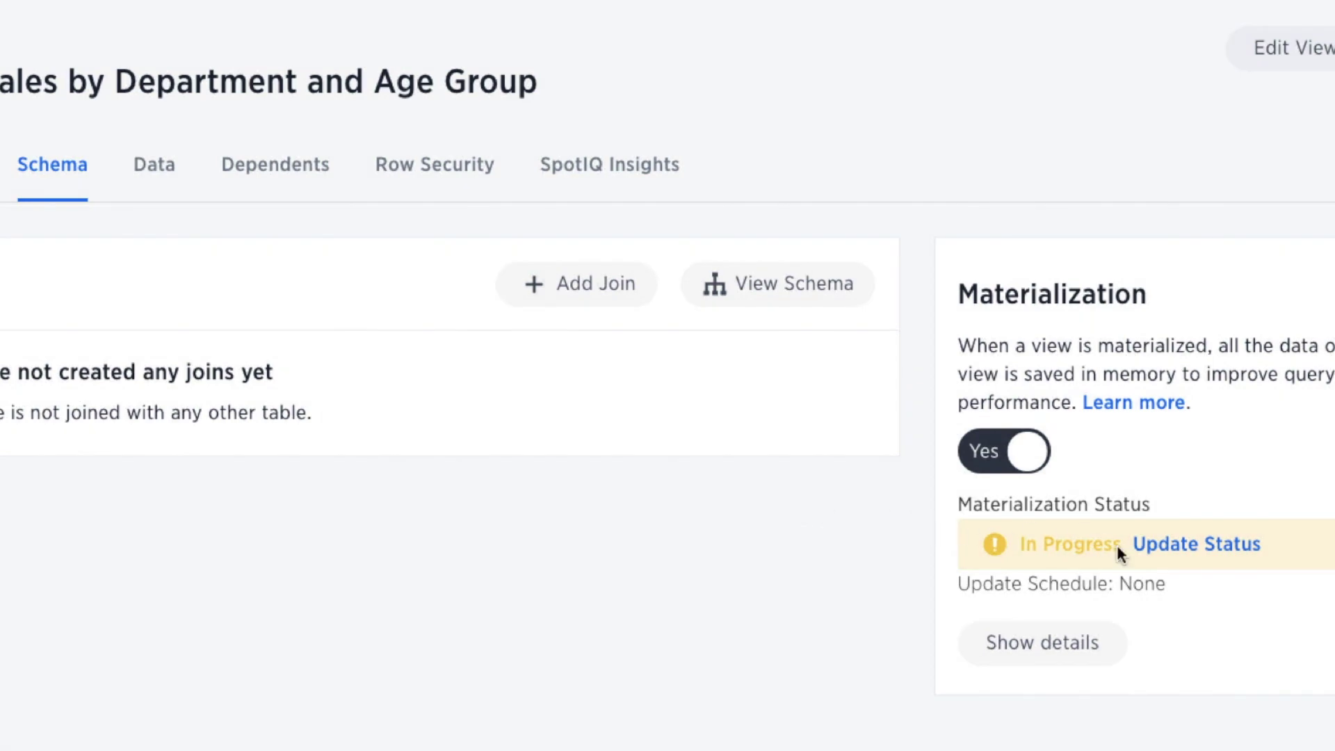
- Update the status so the view shows as Materialized and return to the views list
click(1185, 553)
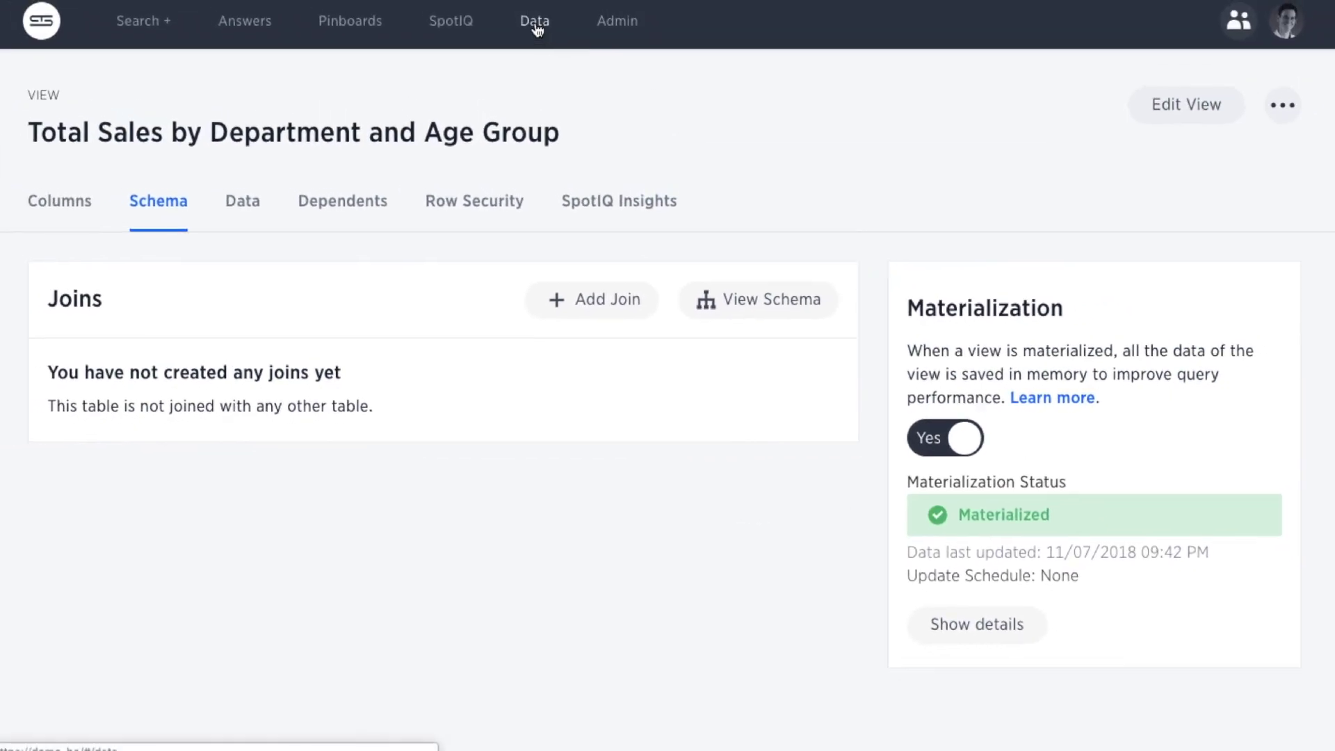
click(536, 30)
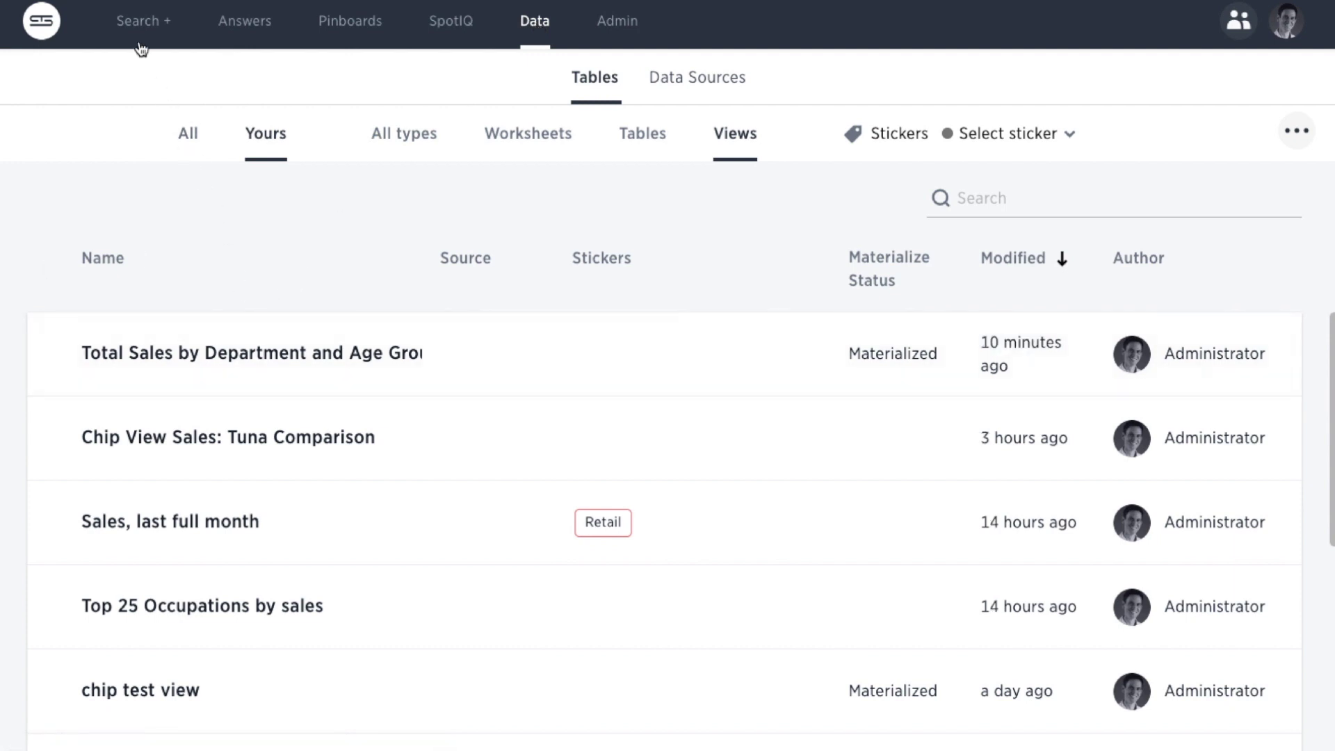
- In Choose Sources, filter by 'total' and tick the Total Sales by Department and Age Group view
click(133, 21)
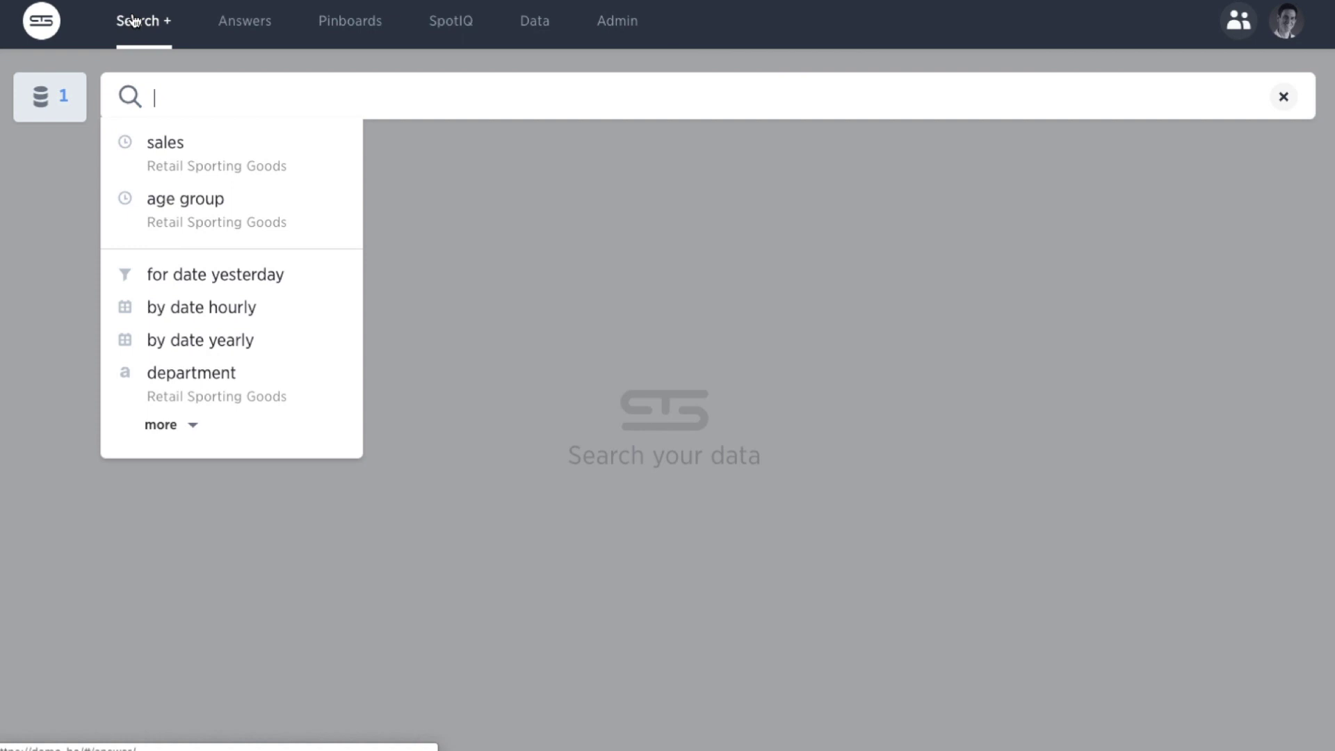
click(52, 98)
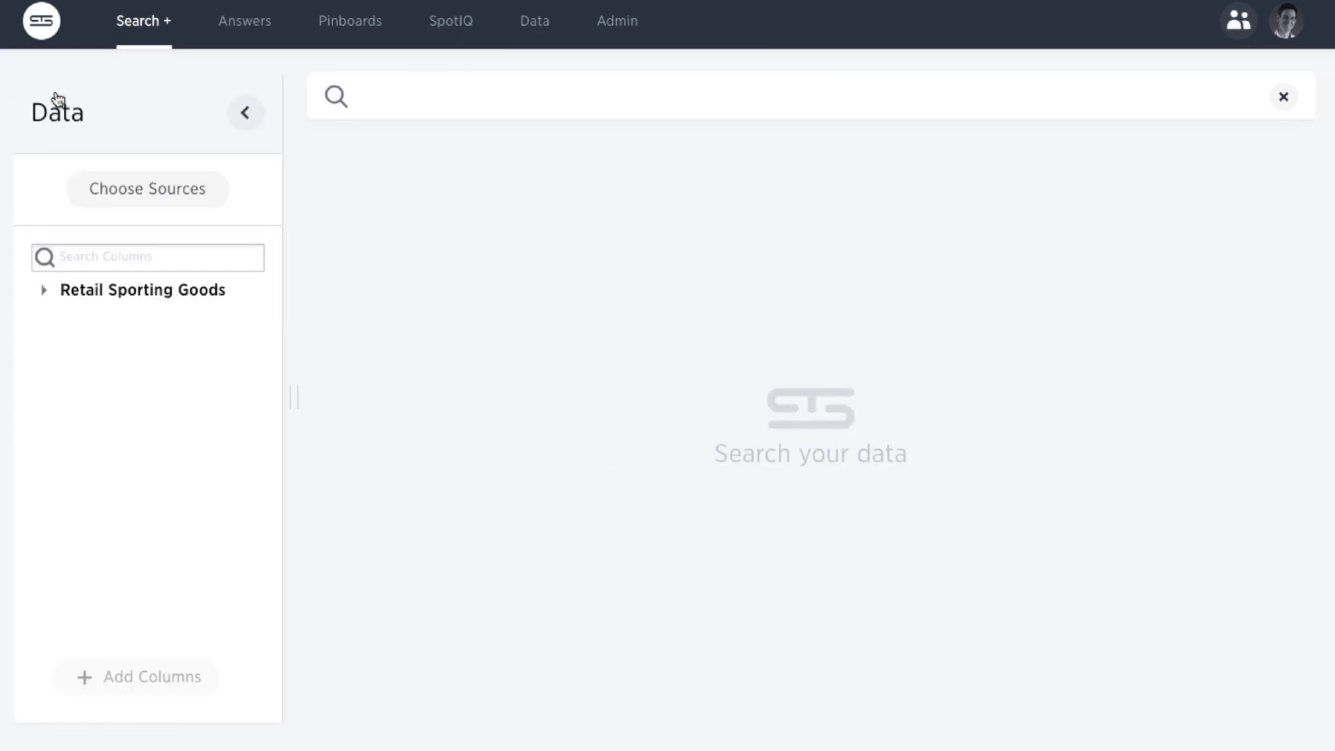
click(131, 188)
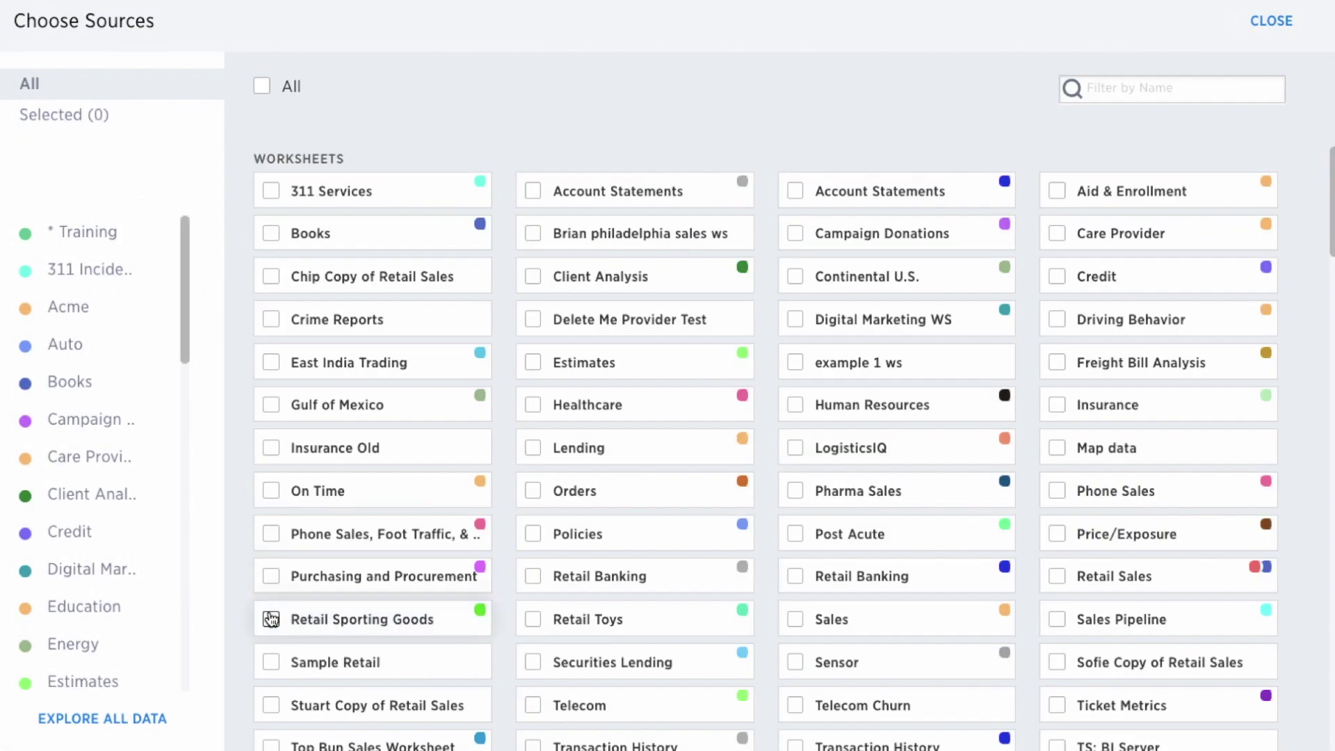
click(1135, 92)
text(tota)
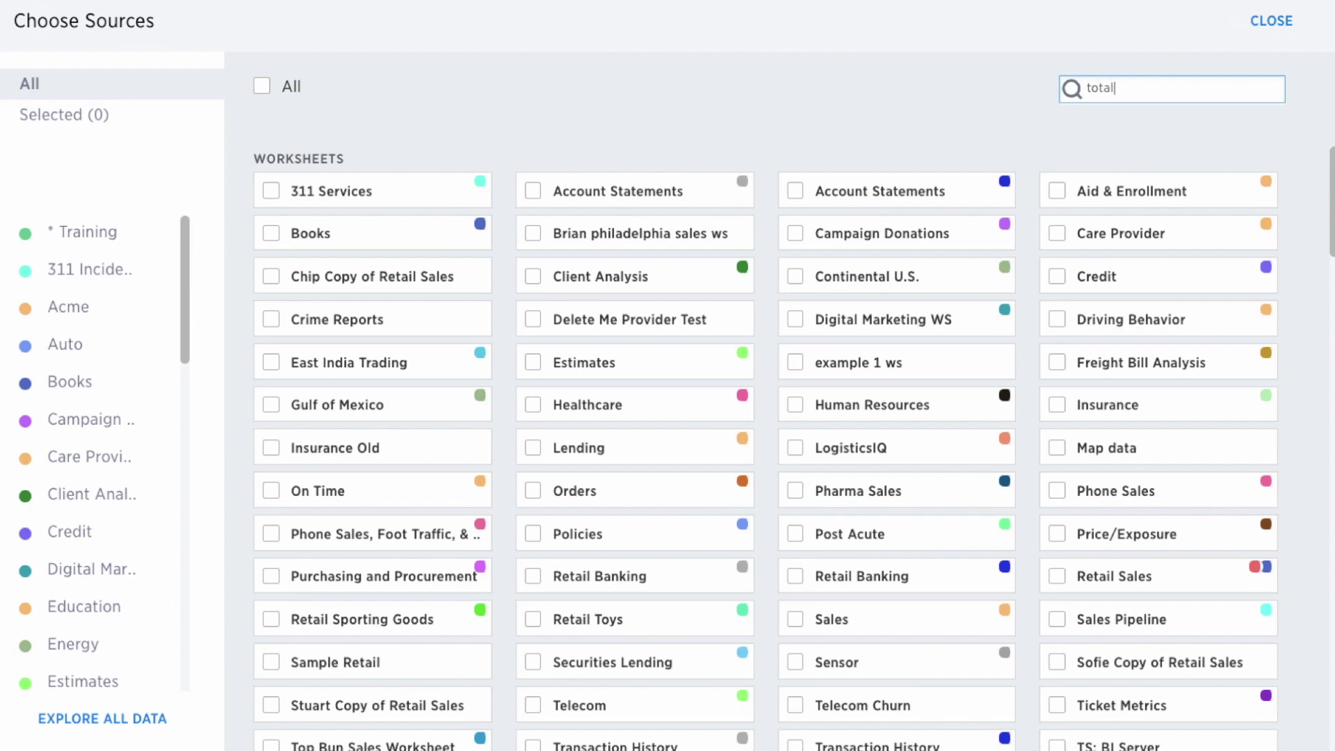
text(l)
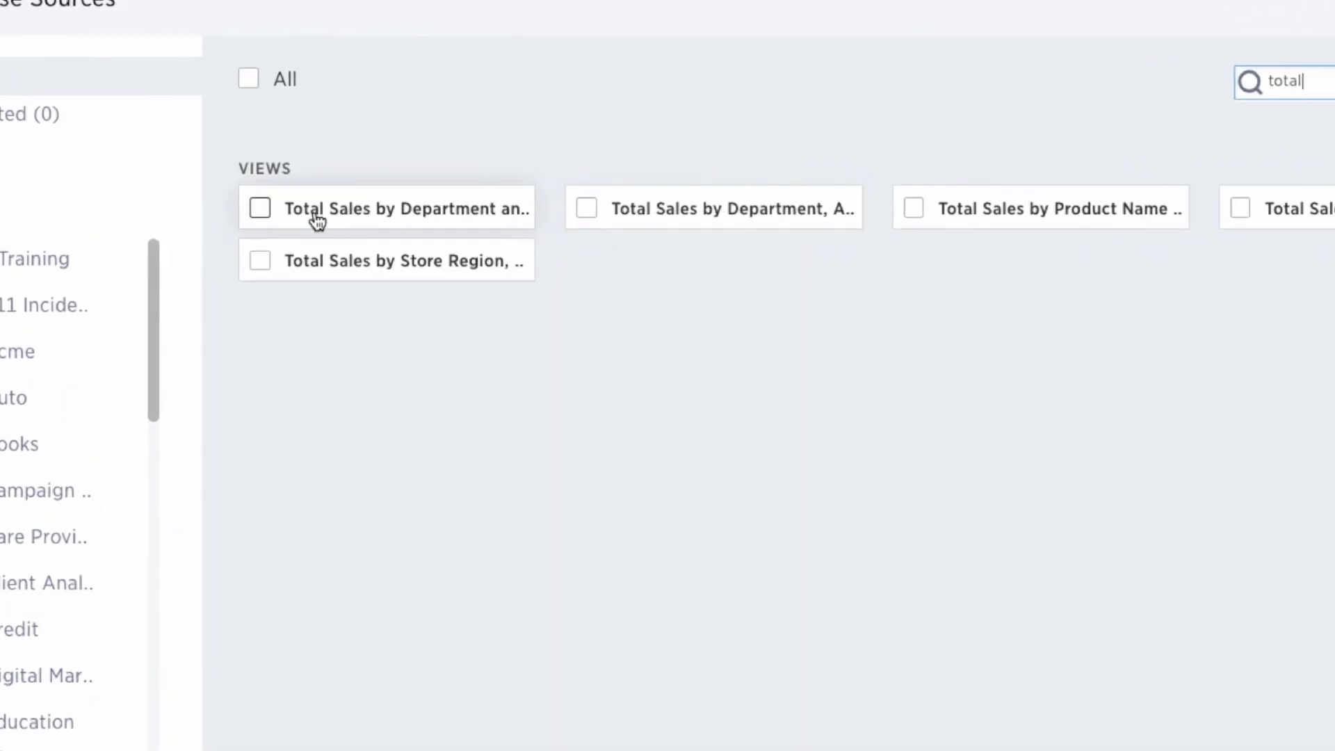
click(259, 209)
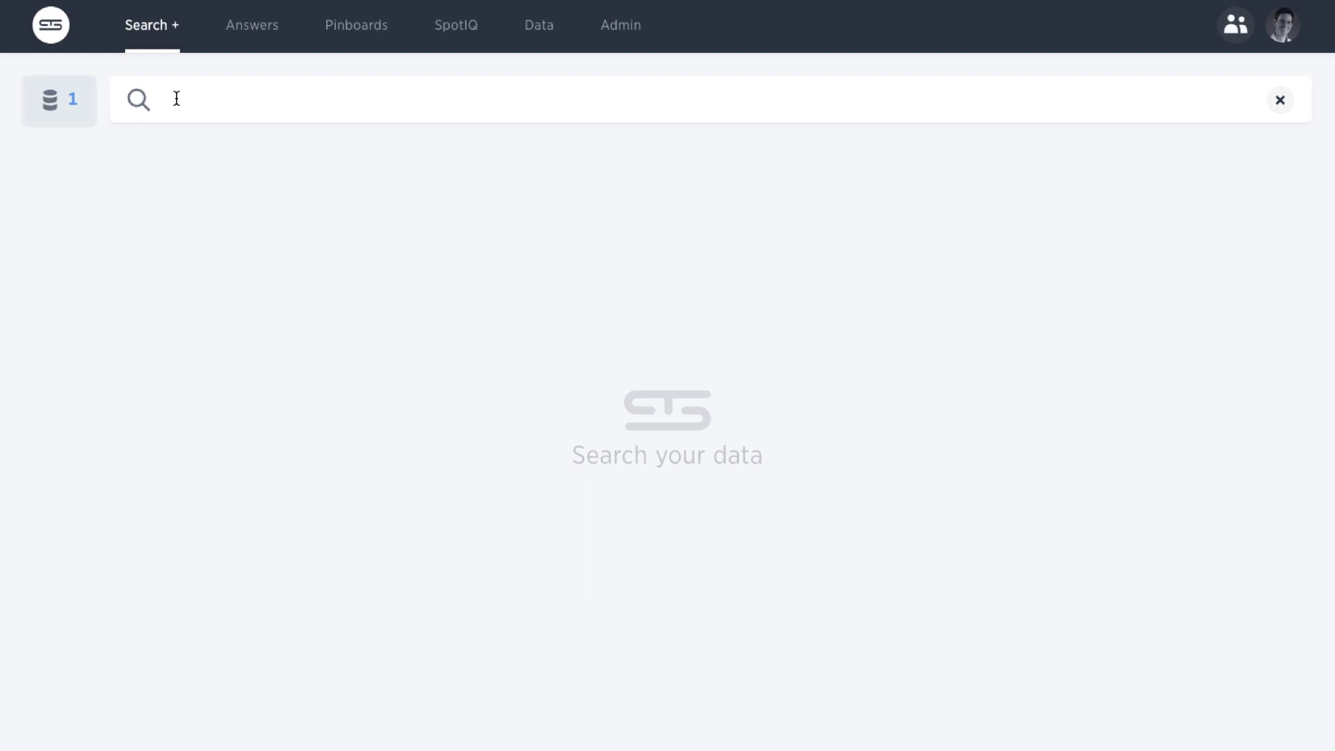
- Query total sales by department by age group from the view, rendering a grouped bar chart
click(178, 94)
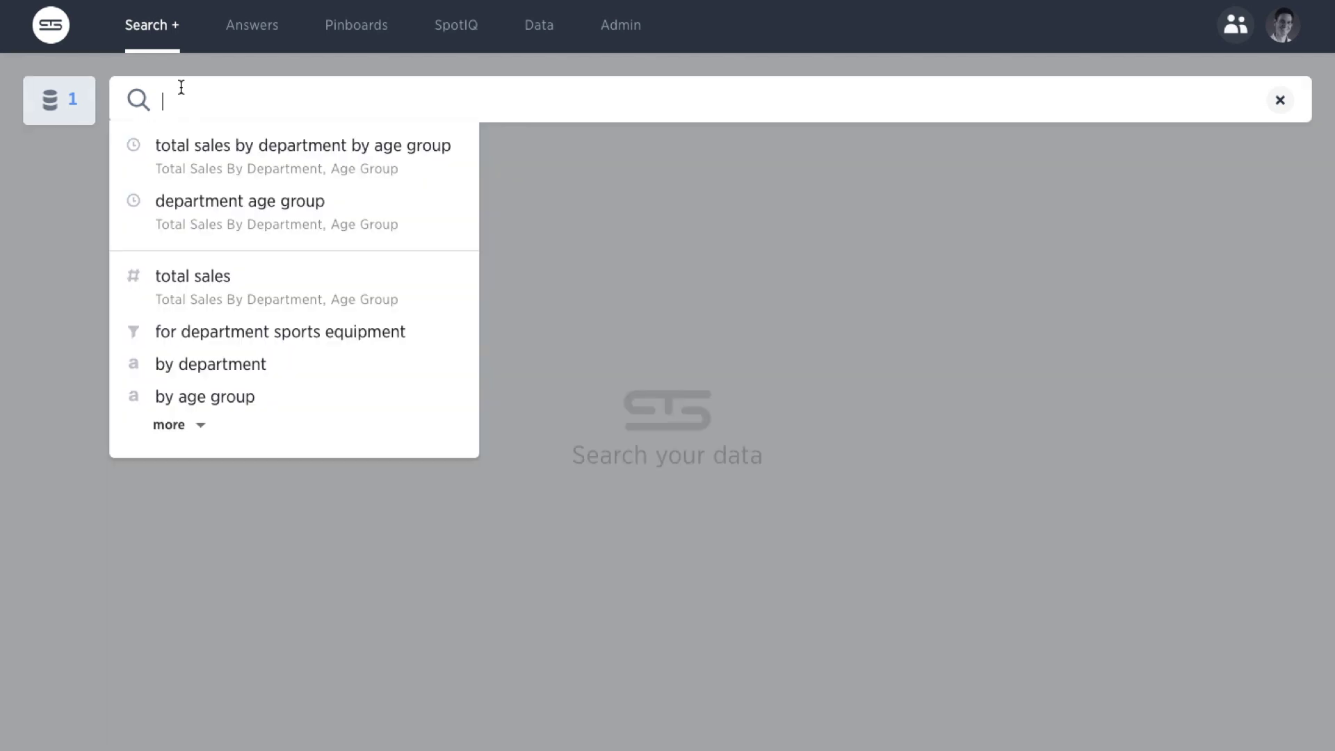
click(218, 285)
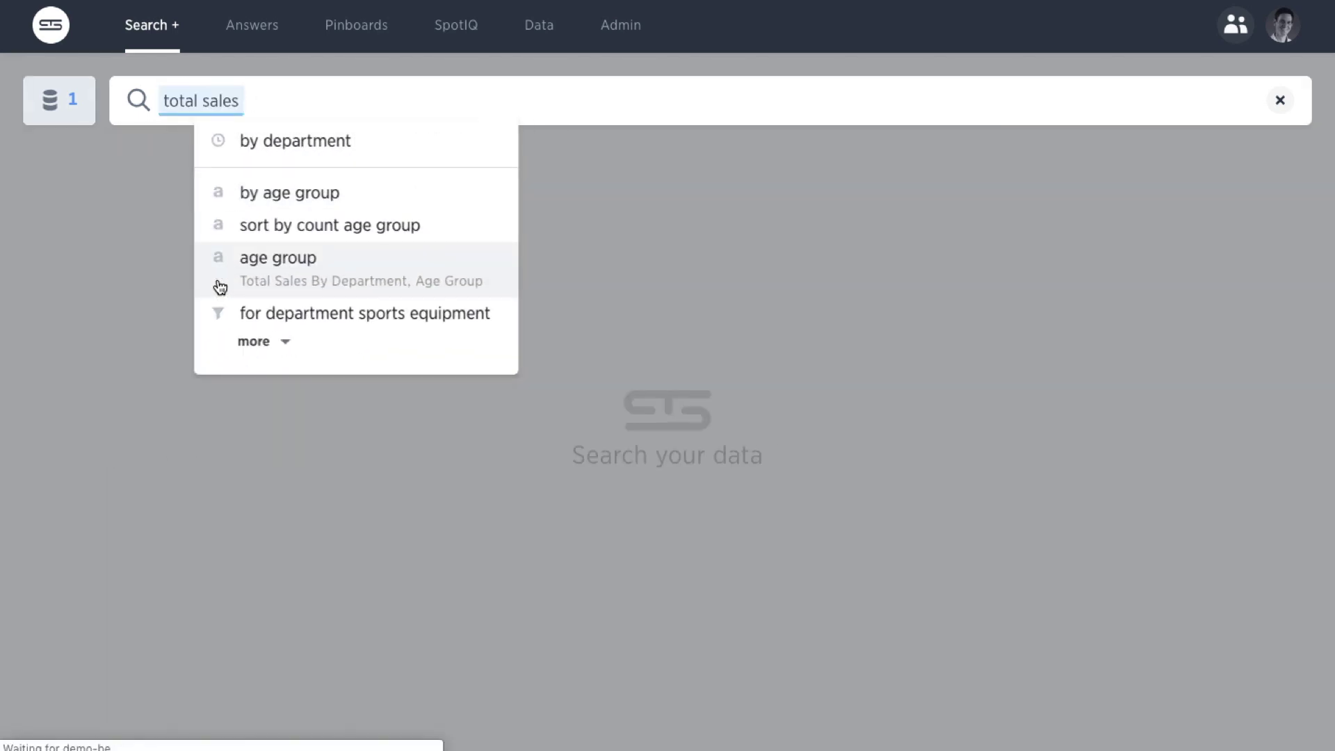
click(289, 148)
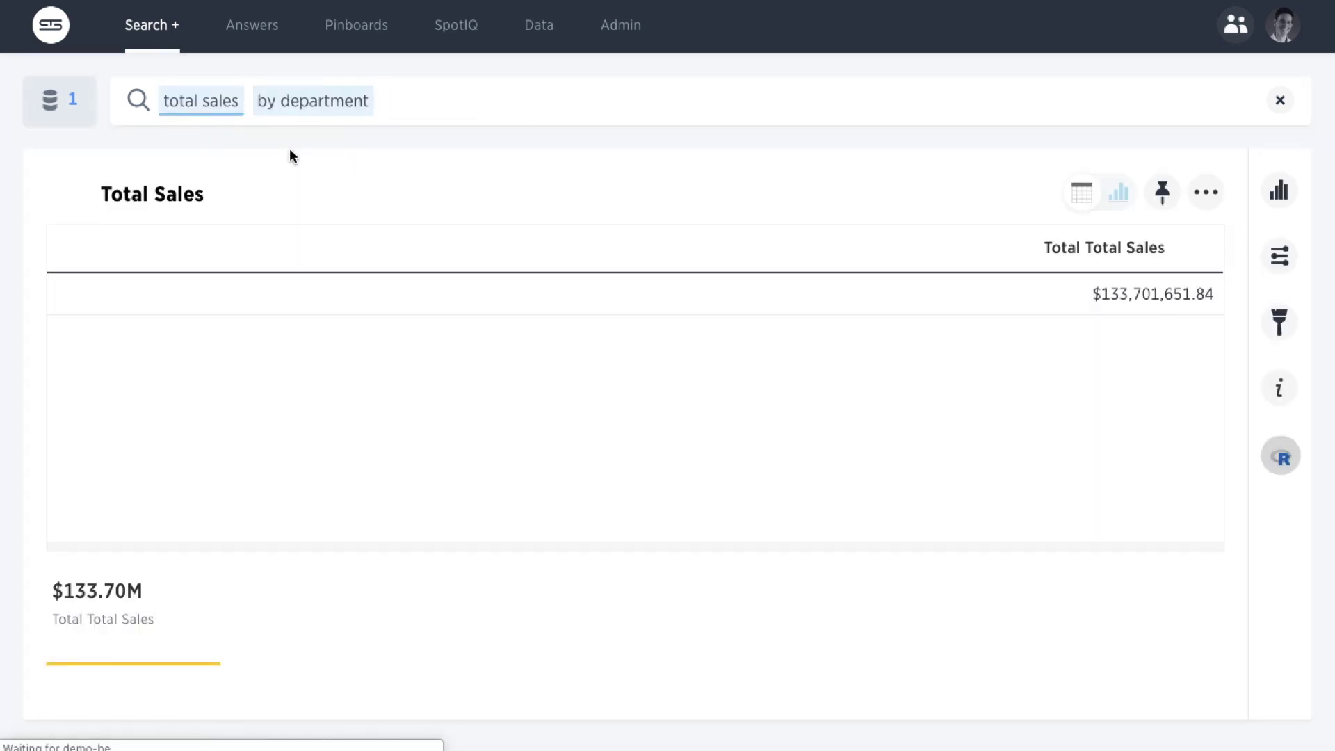
click(402, 108)
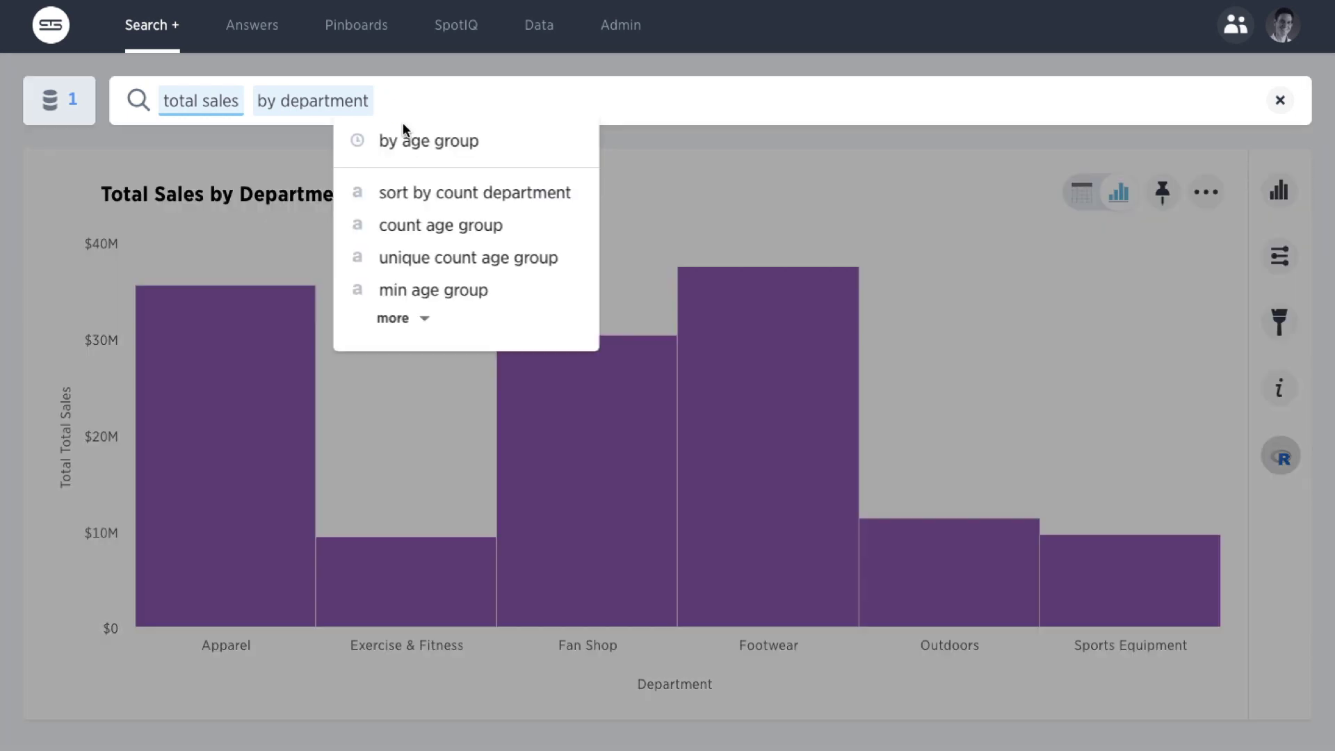
click(409, 140)
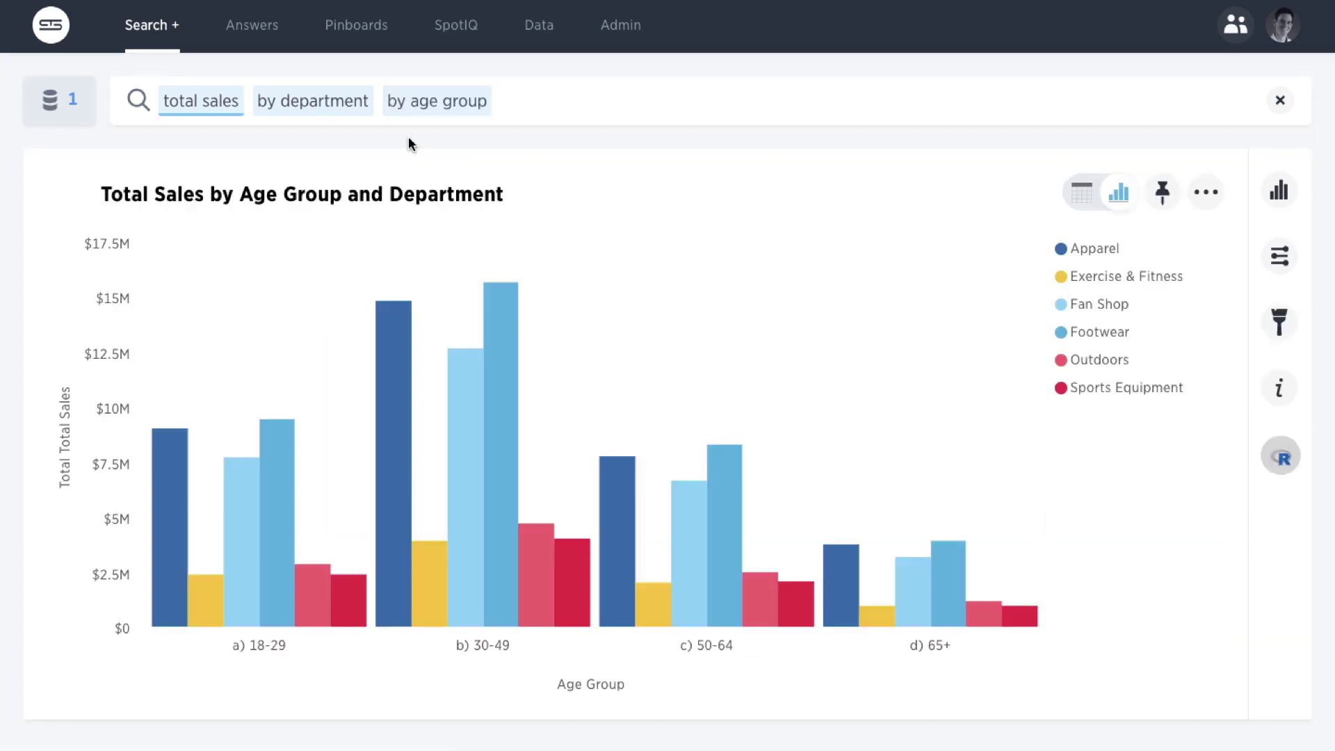